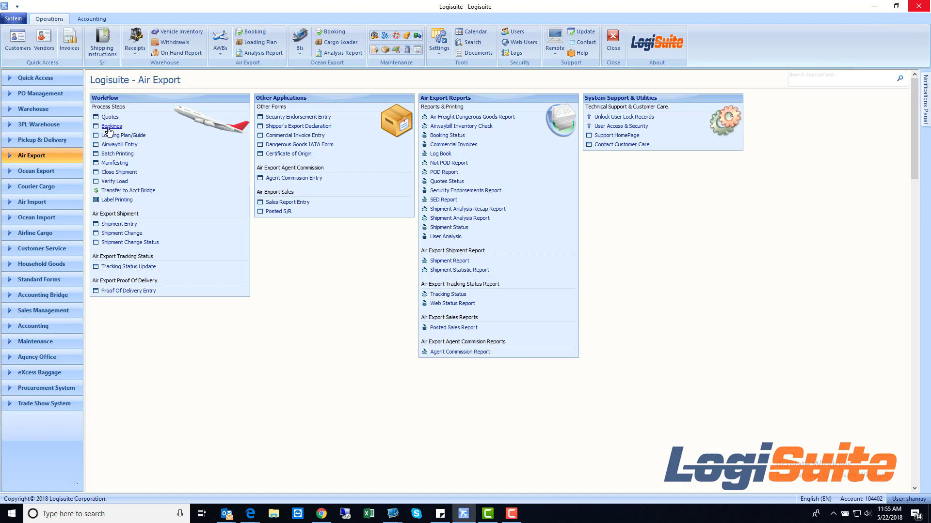
Step: Open the Air Export bookings list and sort it by booking date, newest first
click(109, 129)
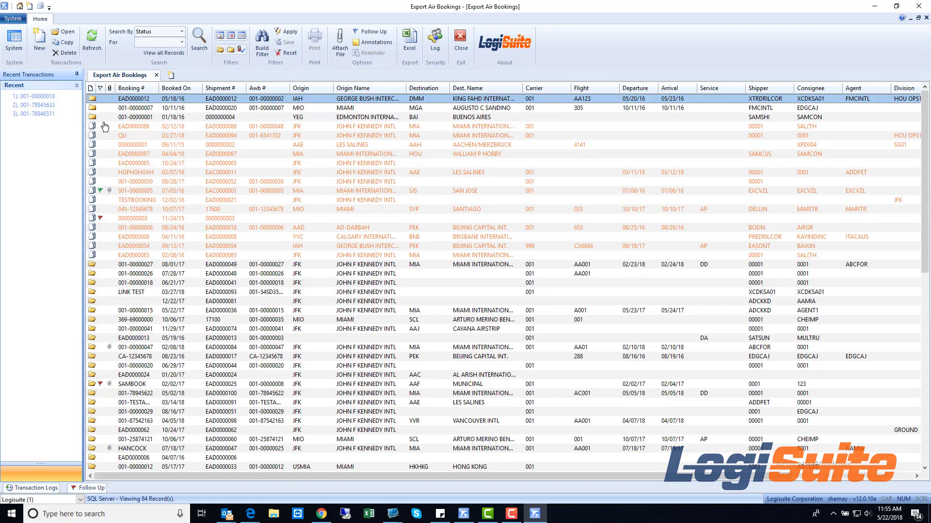
click(186, 88)
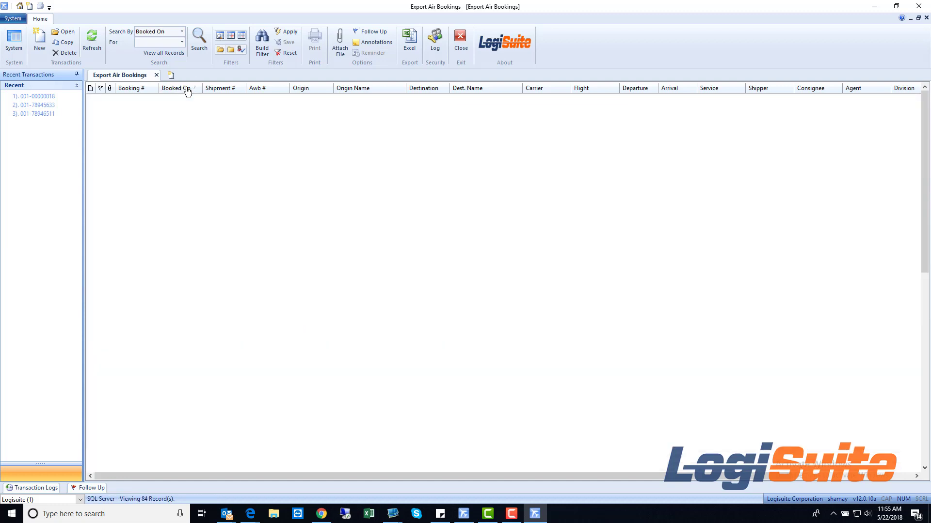
click(187, 91)
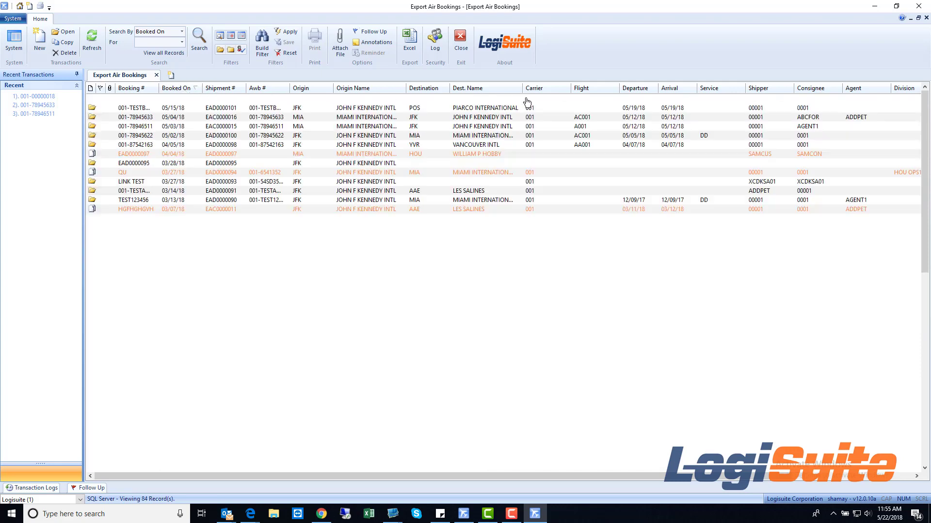
Step: Examine the search criteria of the bookings list and the commands available for a booking record
click(182, 32)
mouse_move(185, 83)
mouse_down()
mouse_move(179, 72)
mouse_move(177, 114)
mouse_move(195, 72)
mouse_up()
click(196, 71)
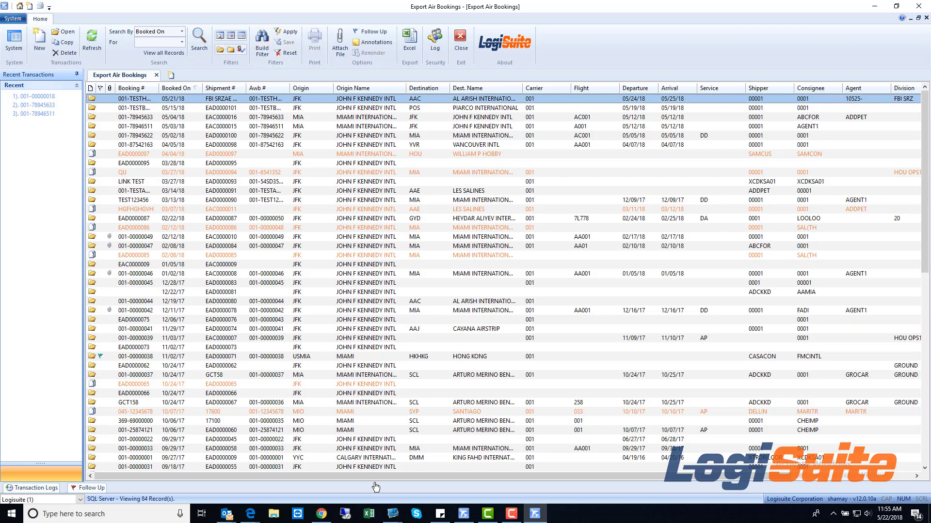
drag(383, 477, 190, 486)
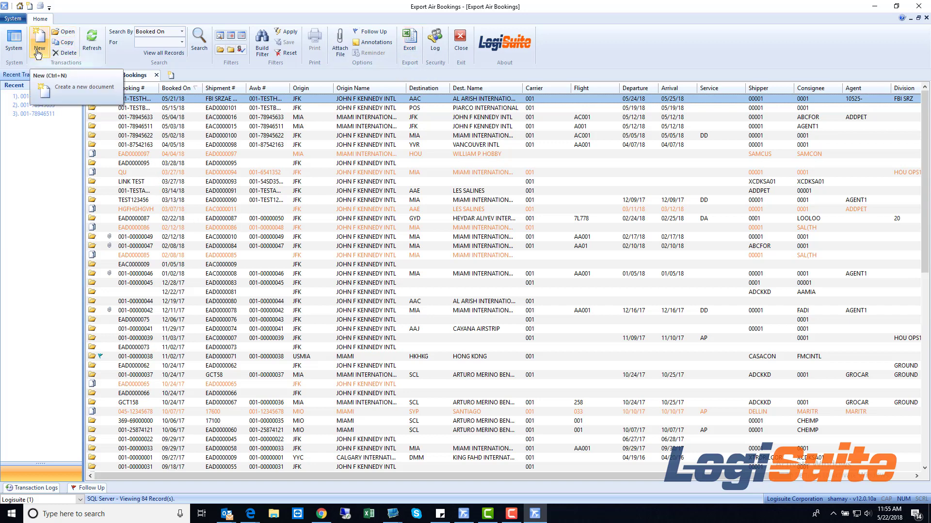
click(174, 155)
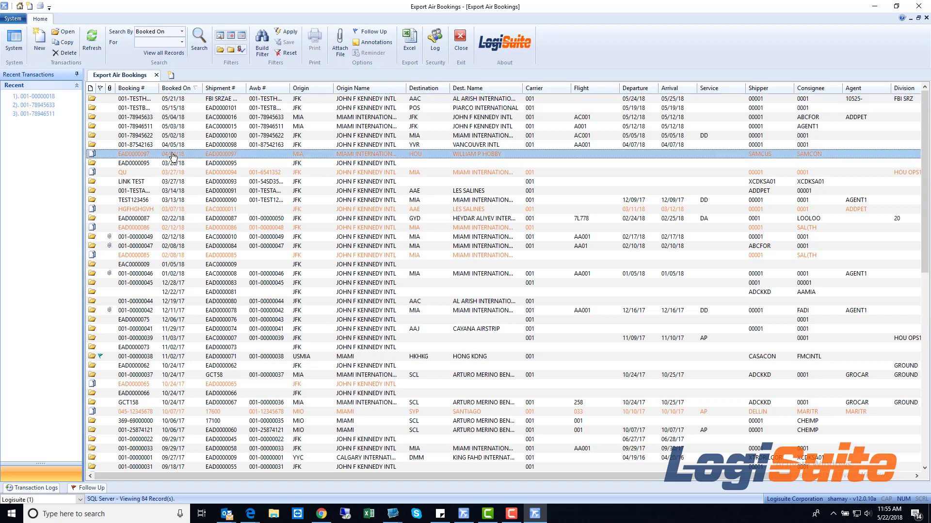
right_click(173, 156)
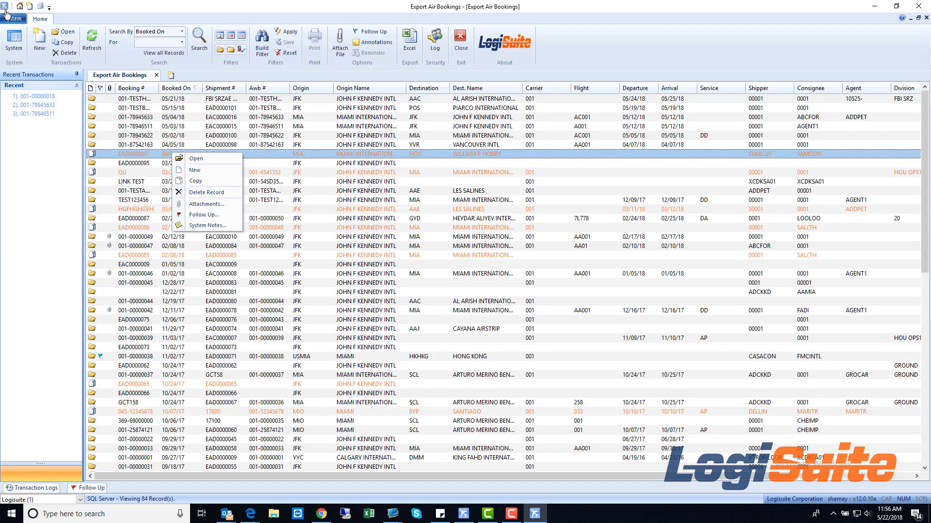
click(164, 144)
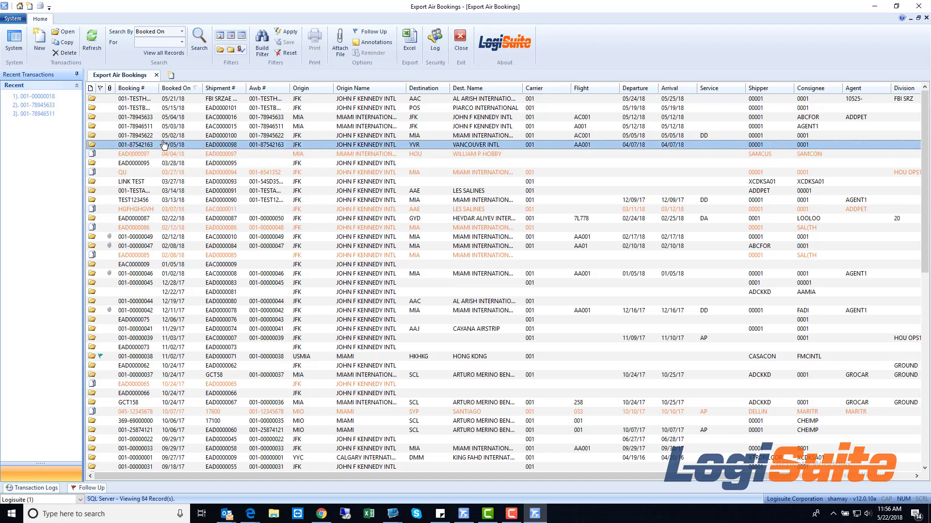
Step: Create a new export air booking record and keep its blank form open
click(37, 48)
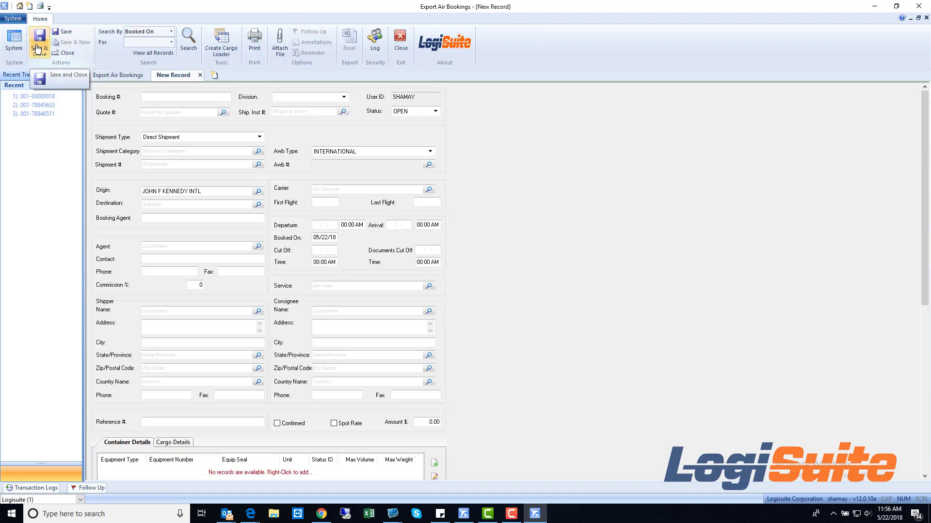
click(130, 80)
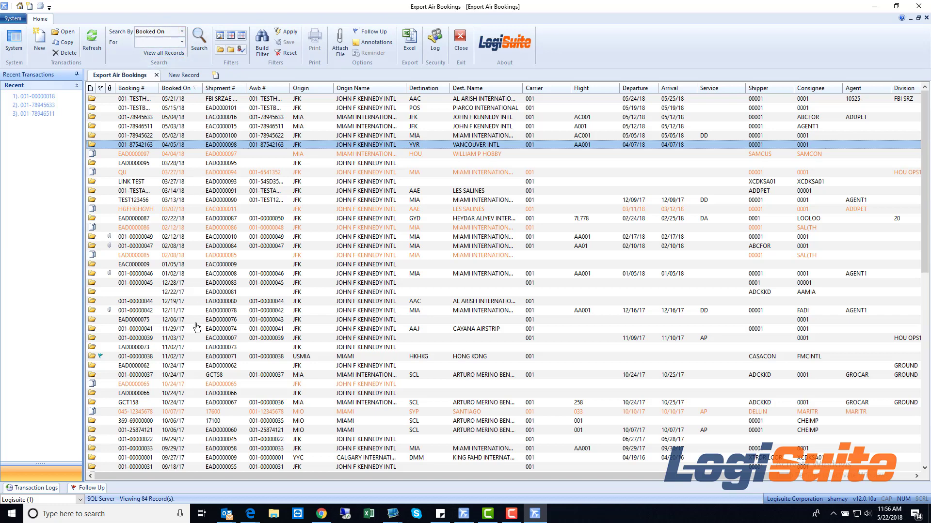
click(183, 76)
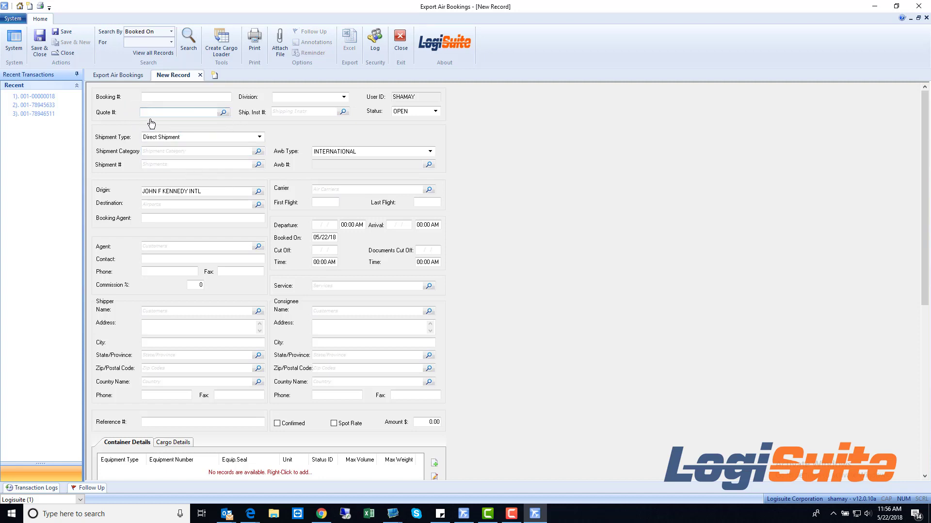
Step: Browse the existing export air quotes that can be linked to the booking without choosing one
click(223, 112)
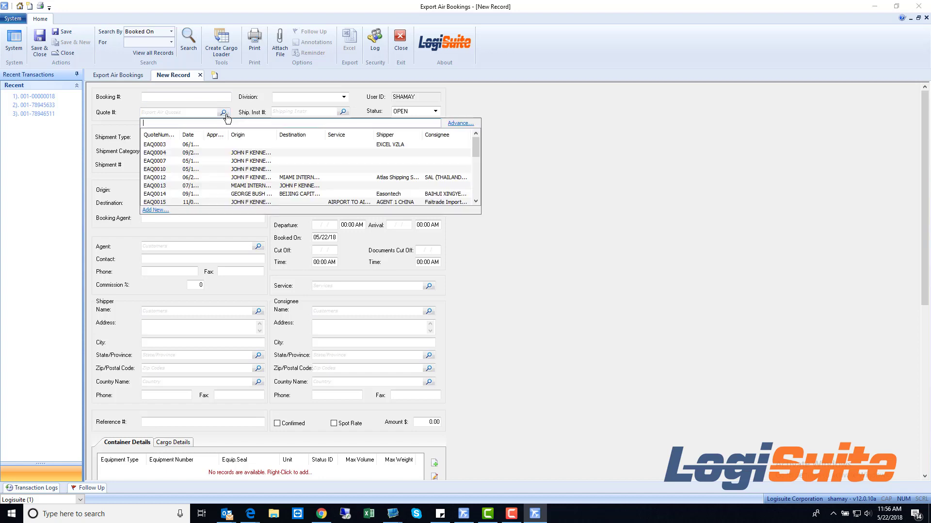
drag(476, 149, 471, 173)
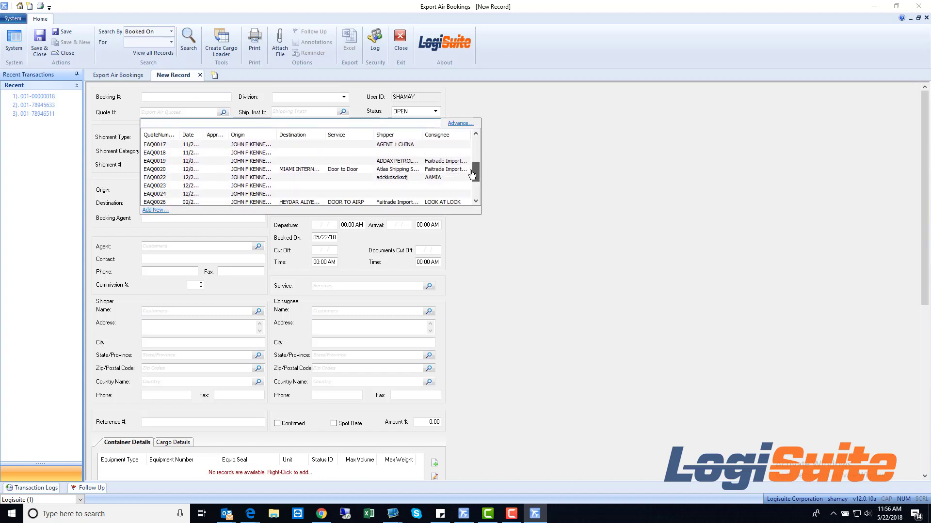
click(504, 166)
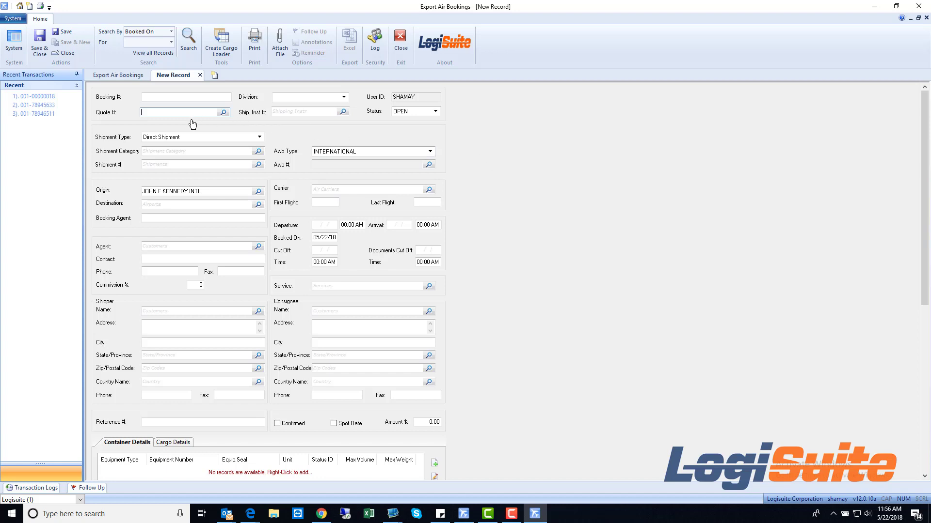
Step: Set the booking's shipment type to Consolidation Shipment
click(233, 139)
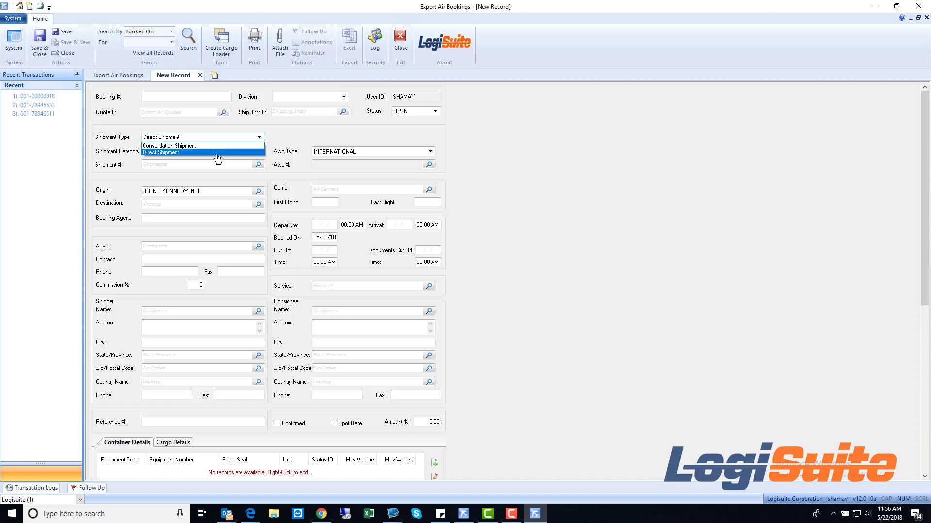
click(189, 145)
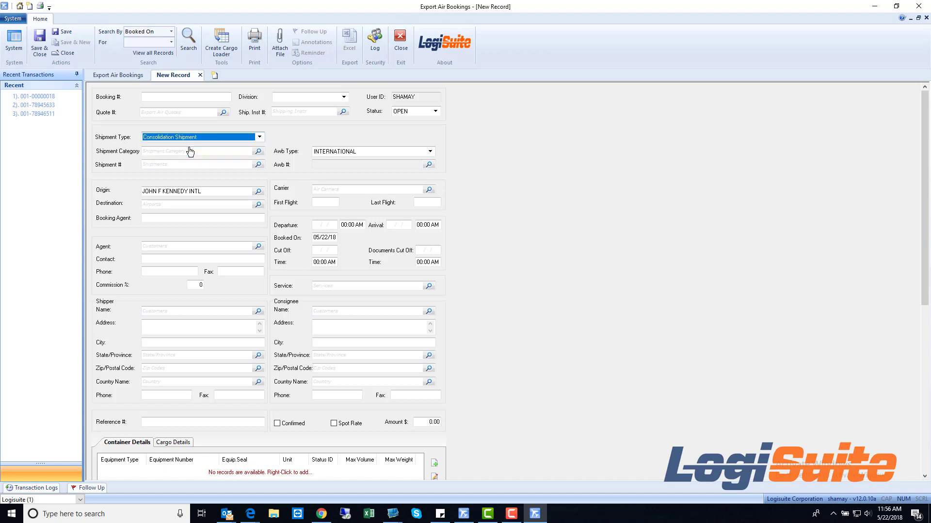
click(170, 166)
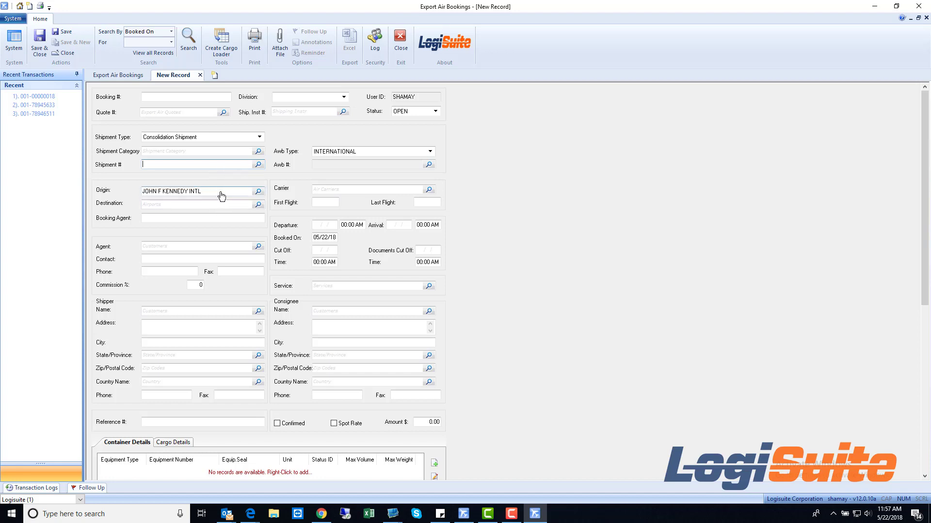
Step: Set the booking's destination to Frankfurt International Airport, keeping the default origin
drag(221, 196, 156, 204)
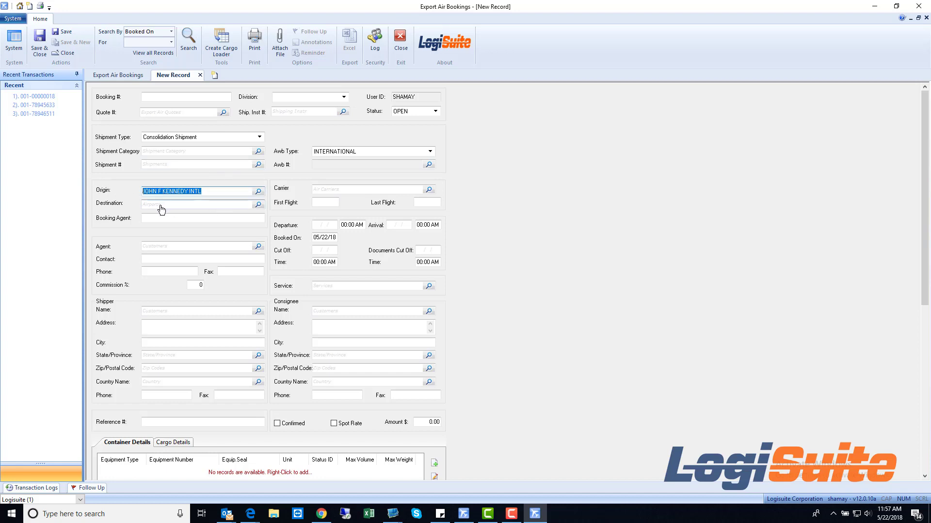
click(161, 206)
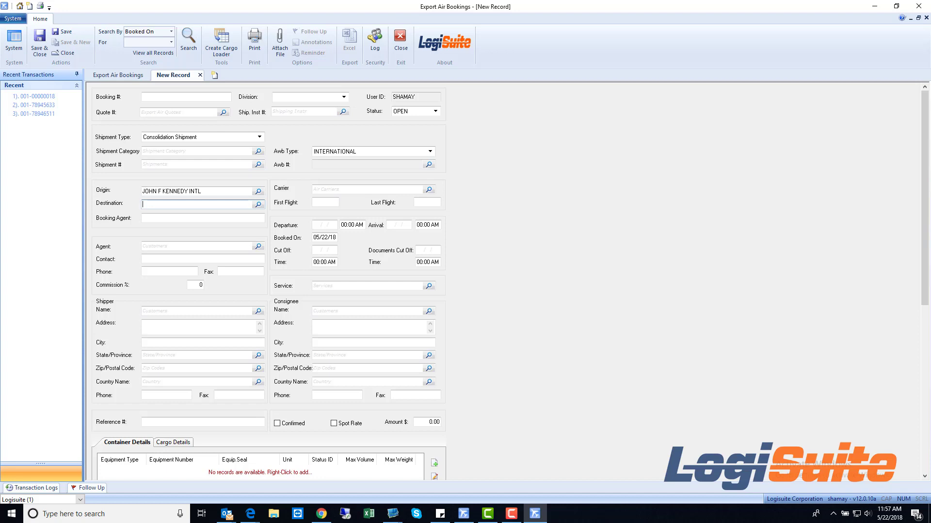
text(FRANKFURT INTERNATIONAL AIRPORT)
key(Tab)
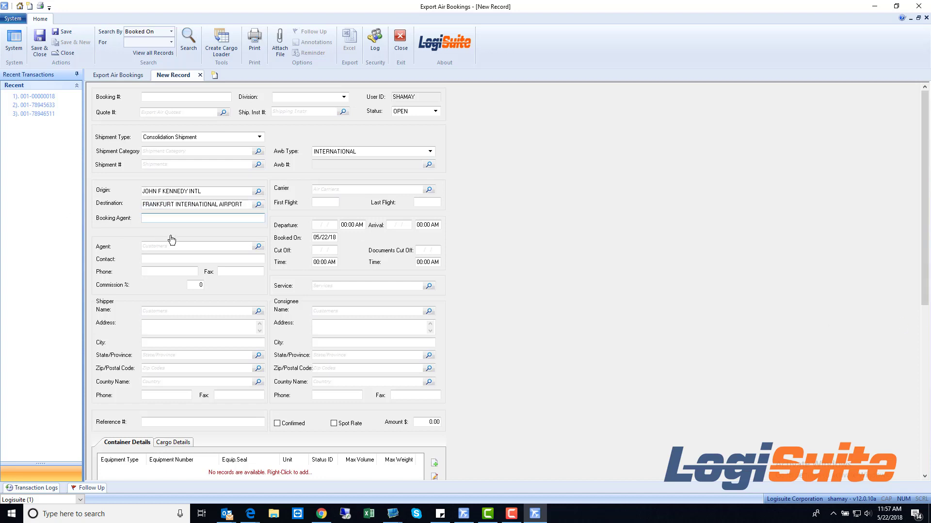
Step: Set the carrier to Delta Air Lines and assign the next available AWB number from its inventory
click(337, 191)
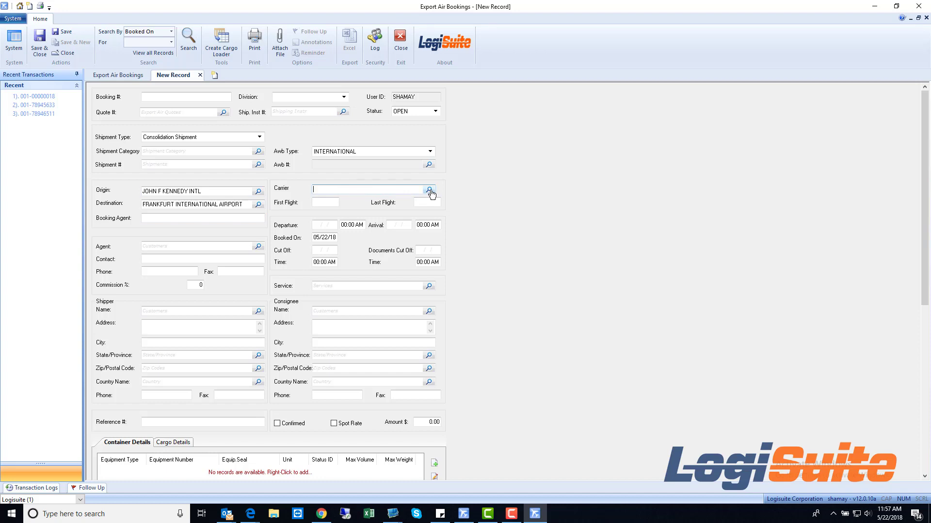
click(329, 204)
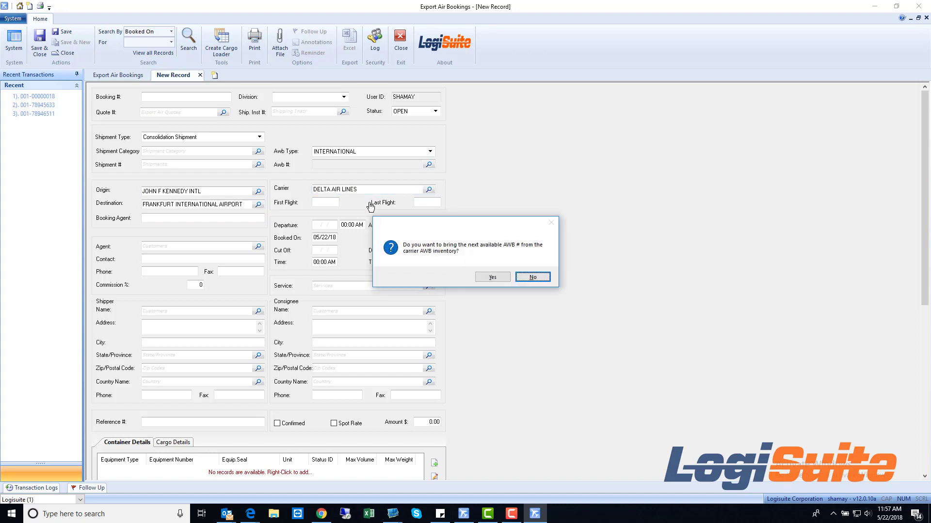
click(492, 277)
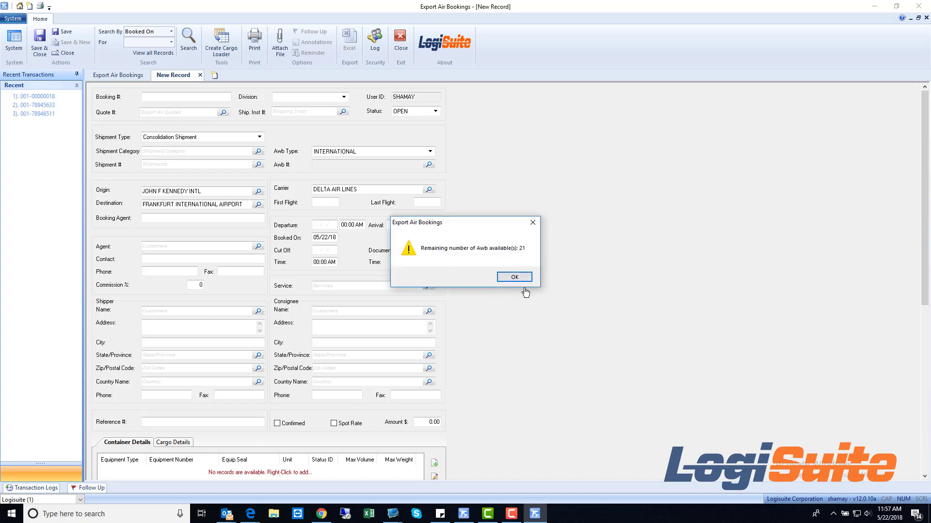
click(521, 283)
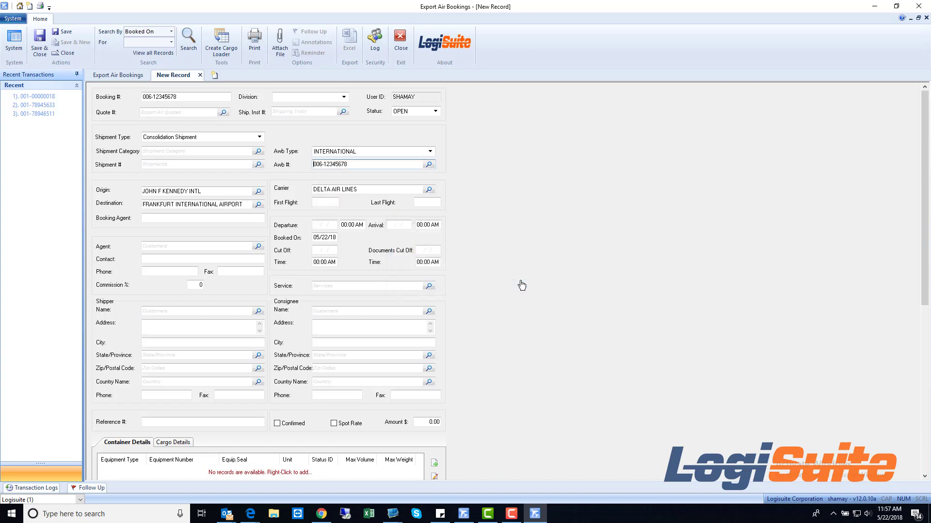
drag(345, 170, 308, 170)
drag(199, 98, 143, 100)
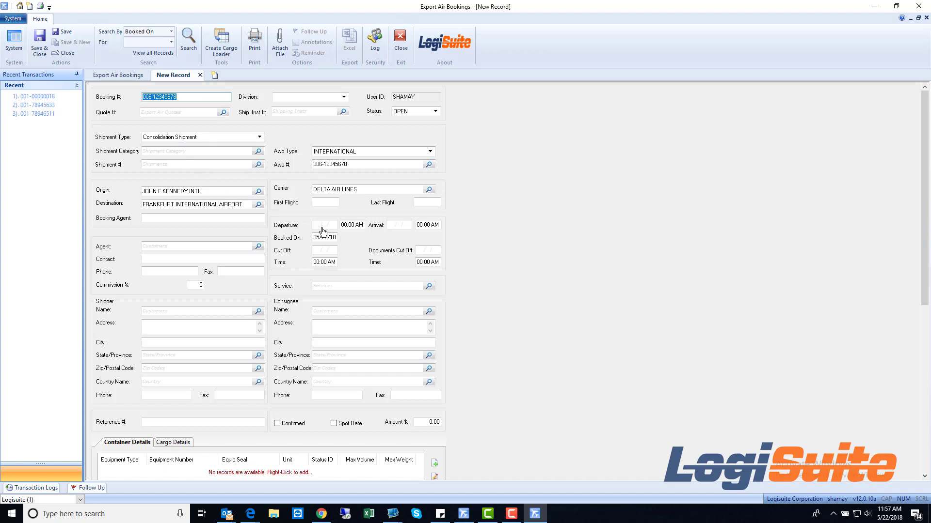
Step: Enter A001 as the first flight and set both the departure and arrival dates to 05/05/18
click(325, 205)
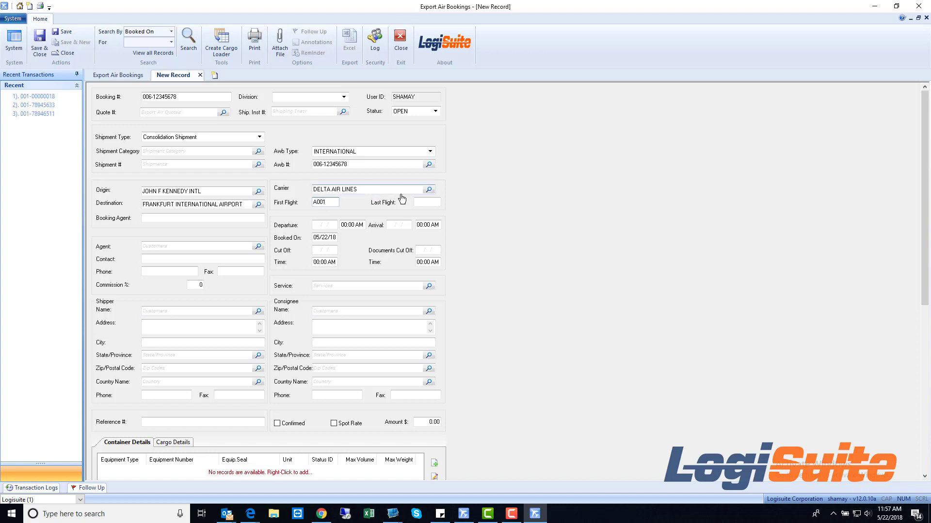
click(328, 230)
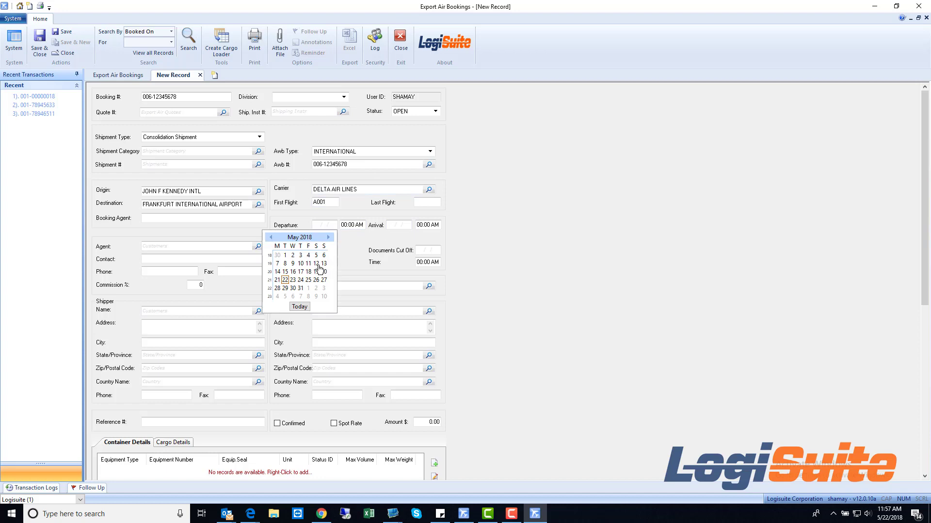
click(352, 256)
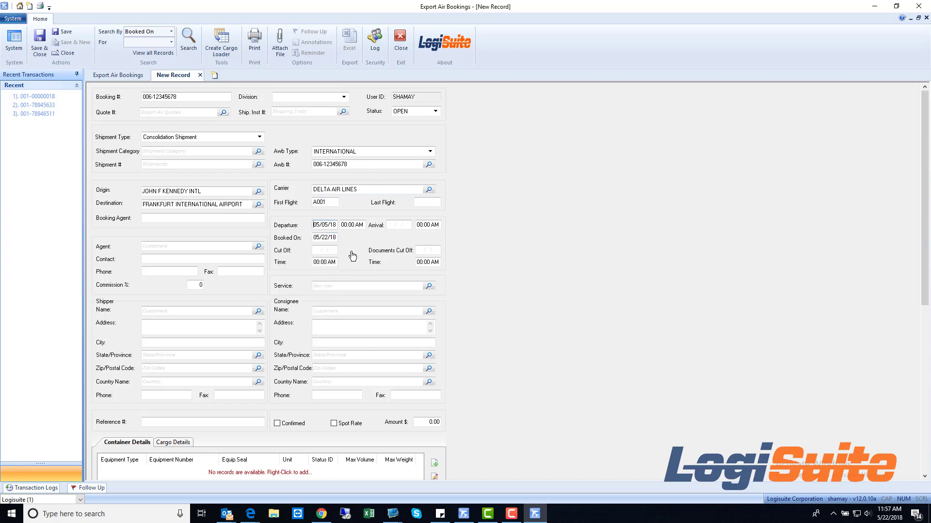
click(401, 227)
click(390, 256)
Step: Set the booking's service to Door to Door using the code DD, leaving the agent blank
click(230, 246)
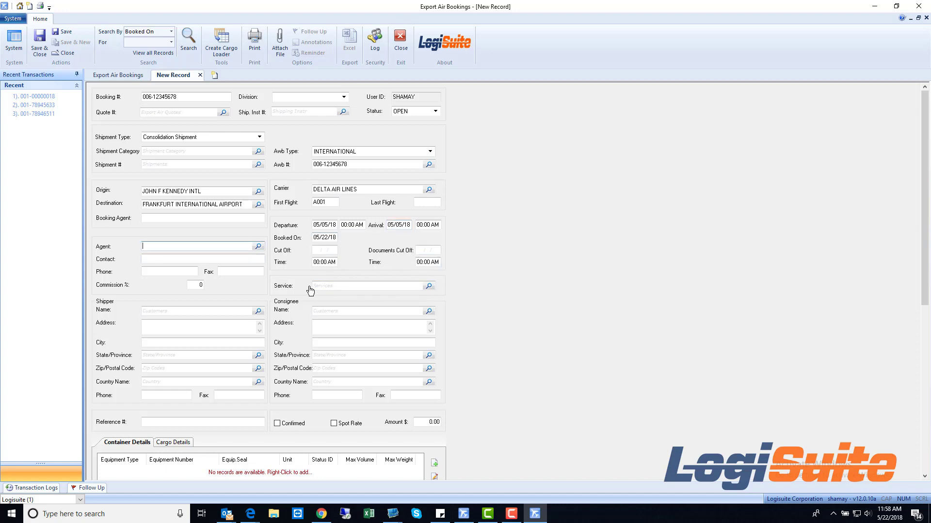
click(332, 290)
text(DD)
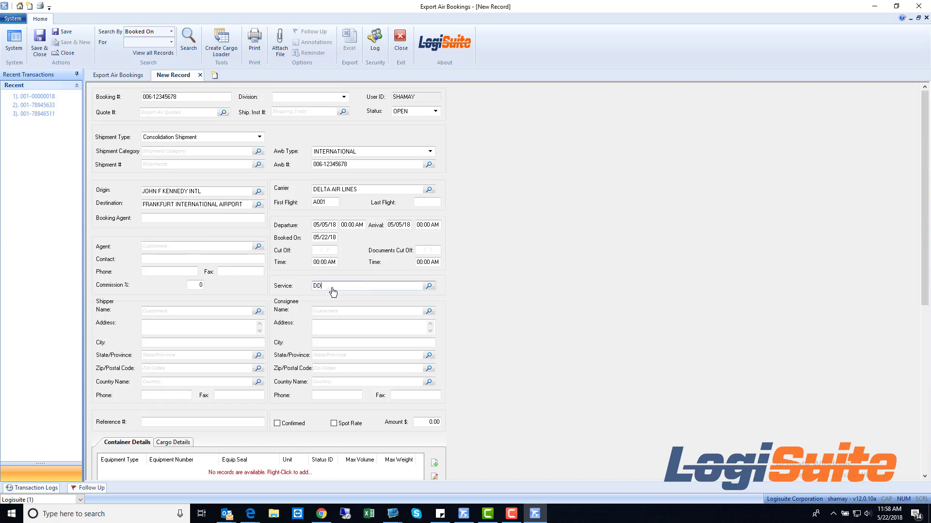
key(Tab)
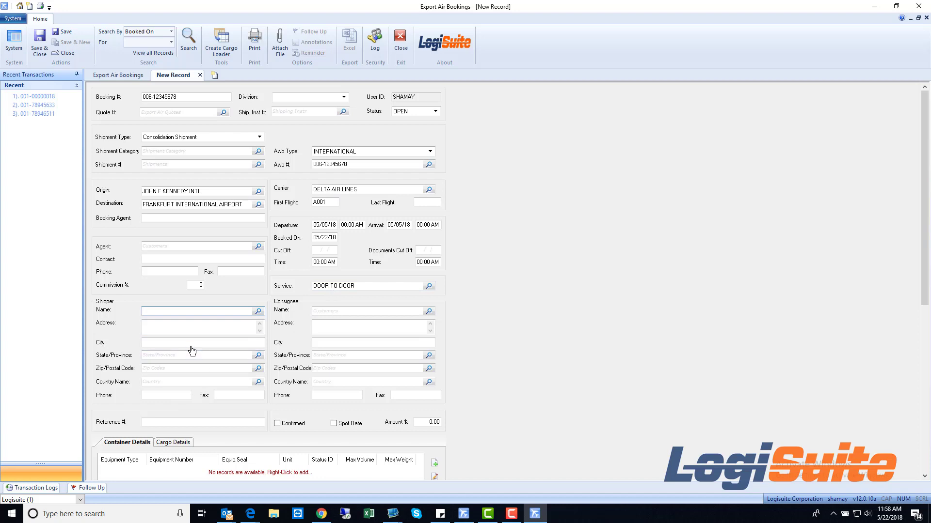
Step: Set the shipper to Atlas Shipping Services Pvt Ltd and the consignee to Agent 1 China
text(ATLAS SHIPPING SERVICES PVT LTD)
key(Tab)
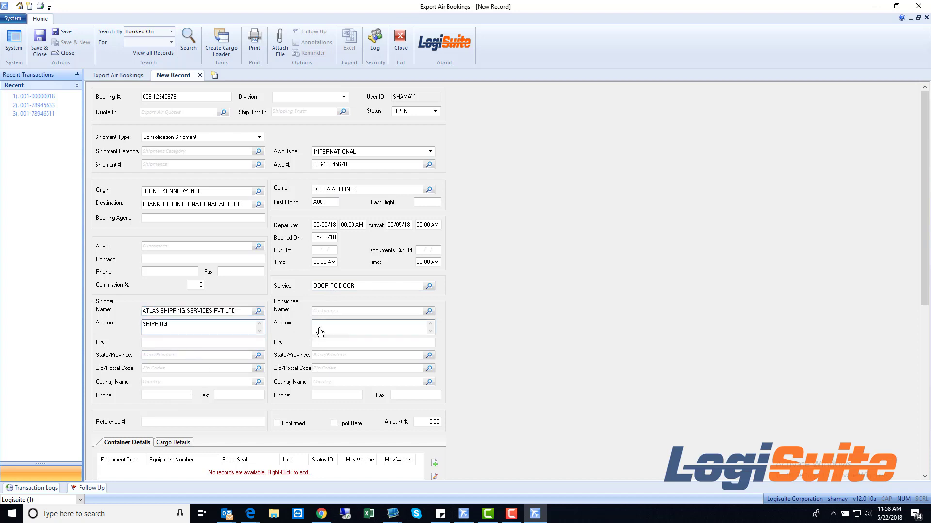
click(329, 315)
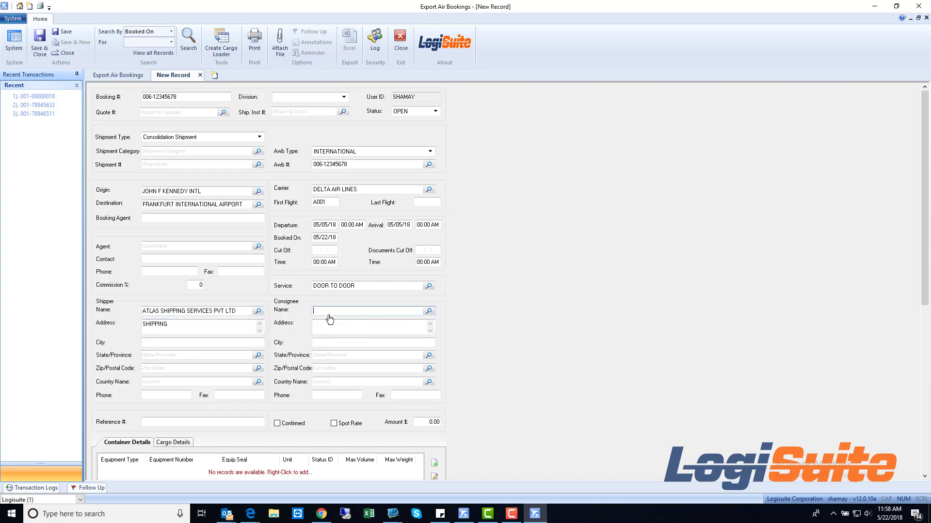
text(AGENT 1 CHINA)
key(Tab)
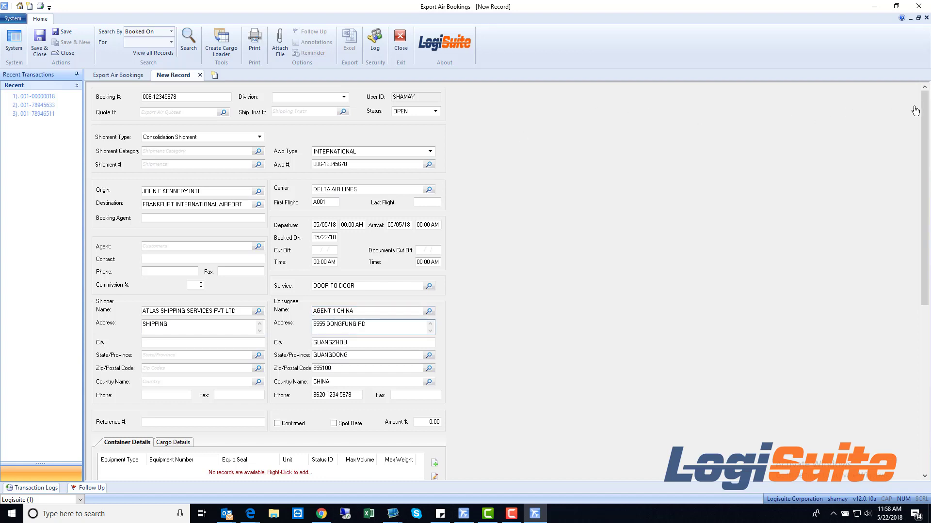
Step: Start a new cargo details line for the booking with 10 pieces and a gross weight of 500 kg
drag(922, 116, 831, 210)
click(174, 277)
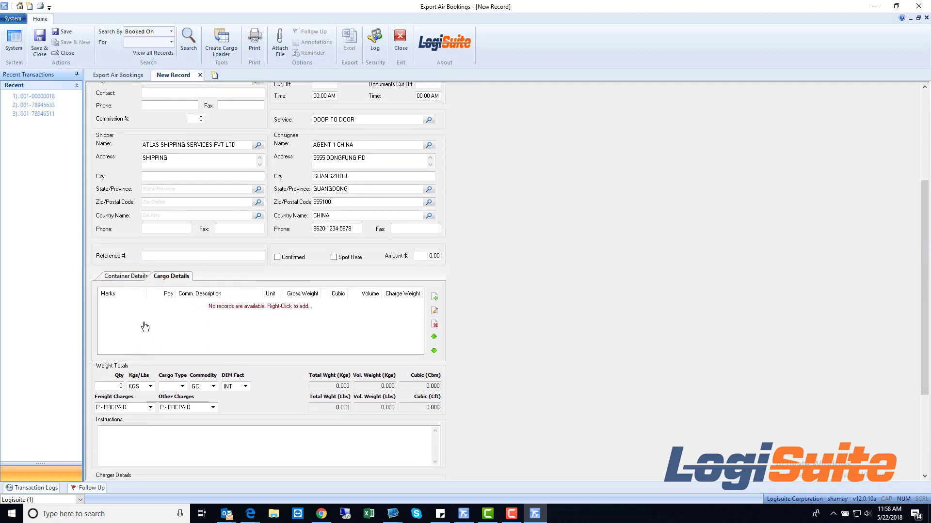
right_click(145, 328)
click(166, 340)
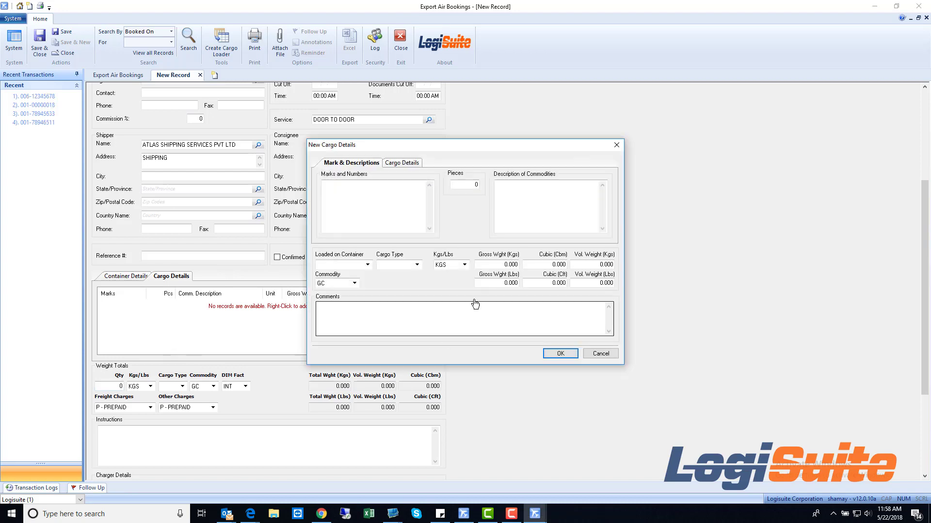
click(471, 186)
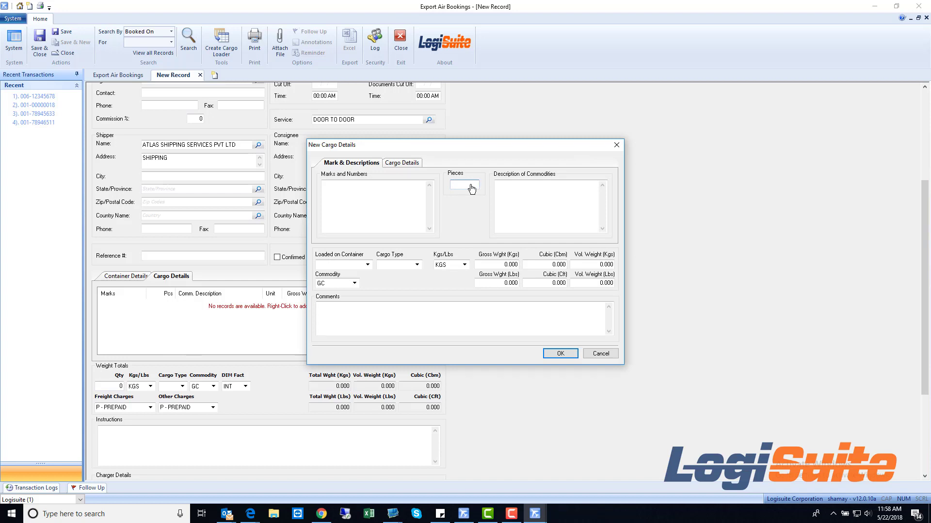
text(10)
click(506, 266)
key(Tab)
Step: Set the cargo line's type to BOX and its commodity to GC, leaving the commodity description blank
click(415, 265)
click(414, 306)
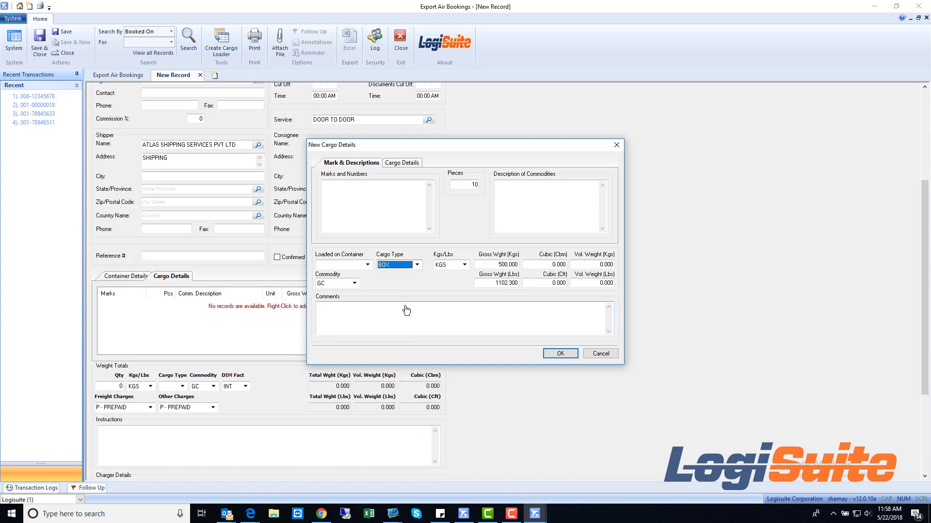
click(347, 285)
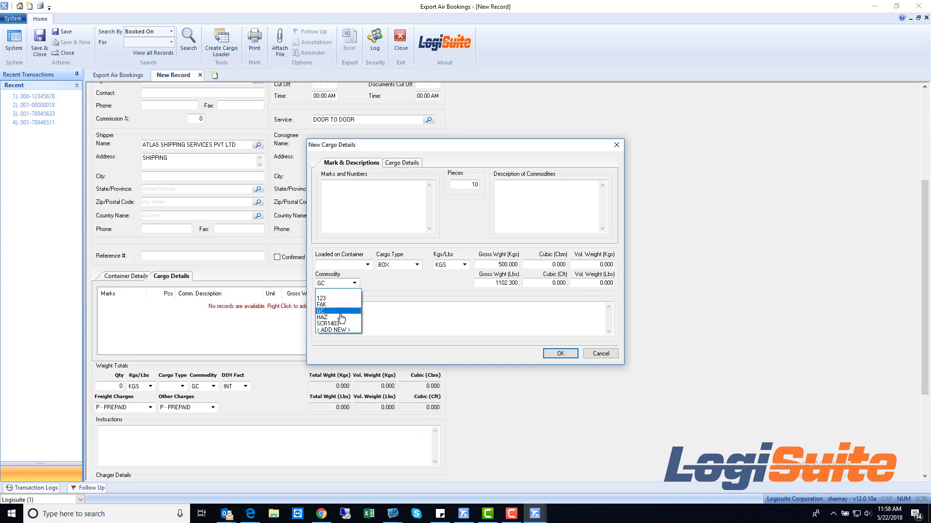
click(341, 312)
click(538, 218)
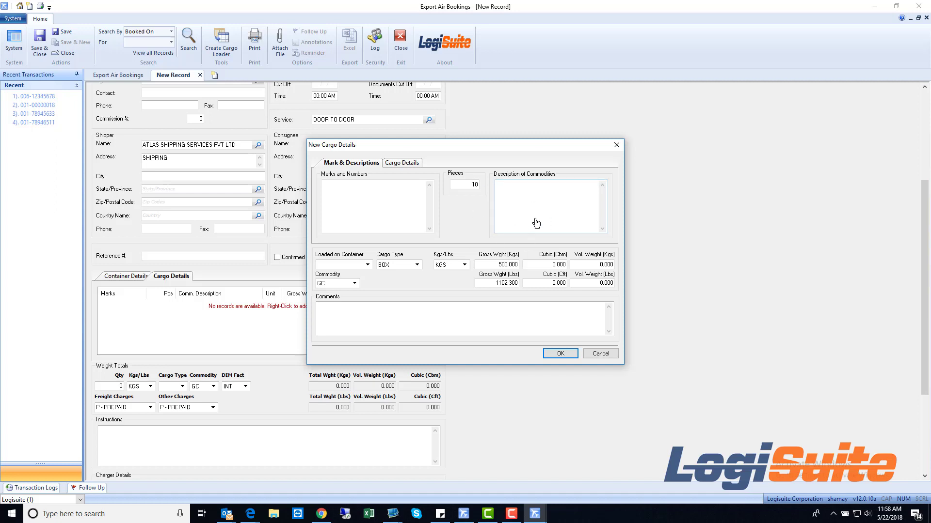
click(407, 162)
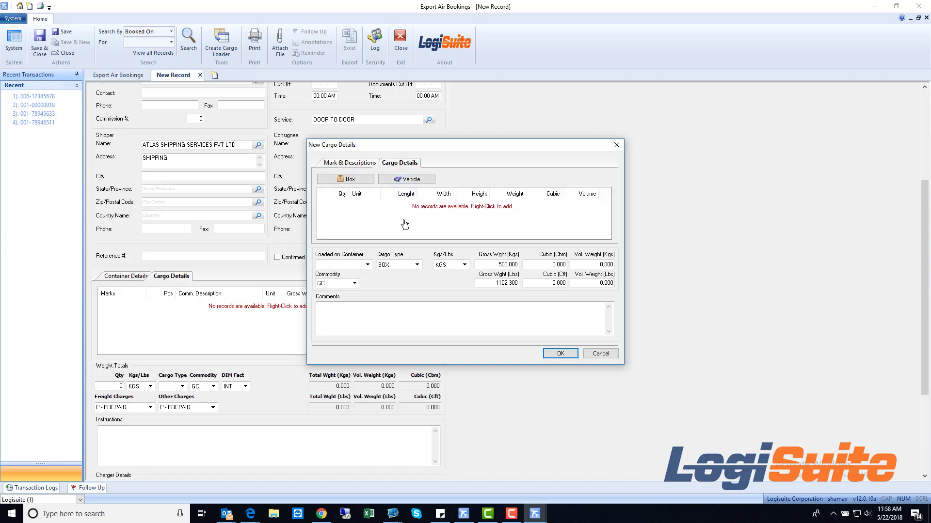
click(356, 183)
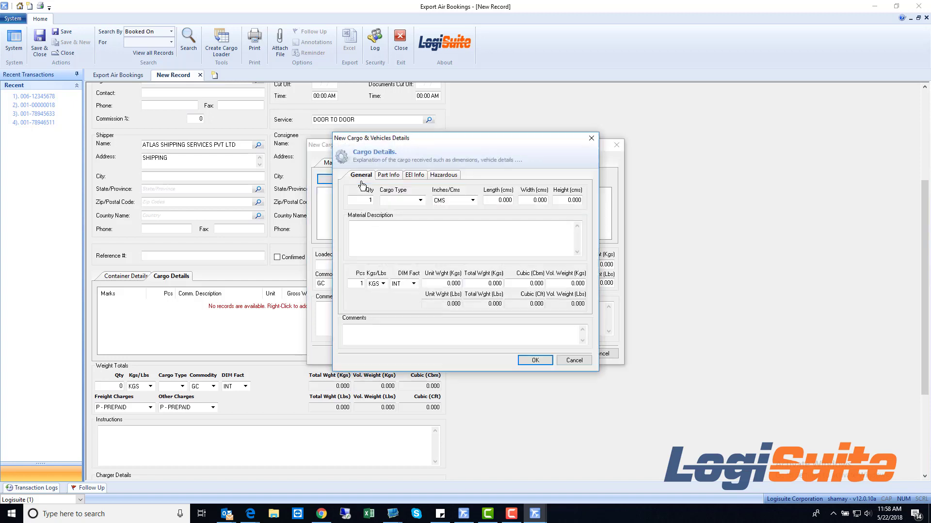
click(405, 200)
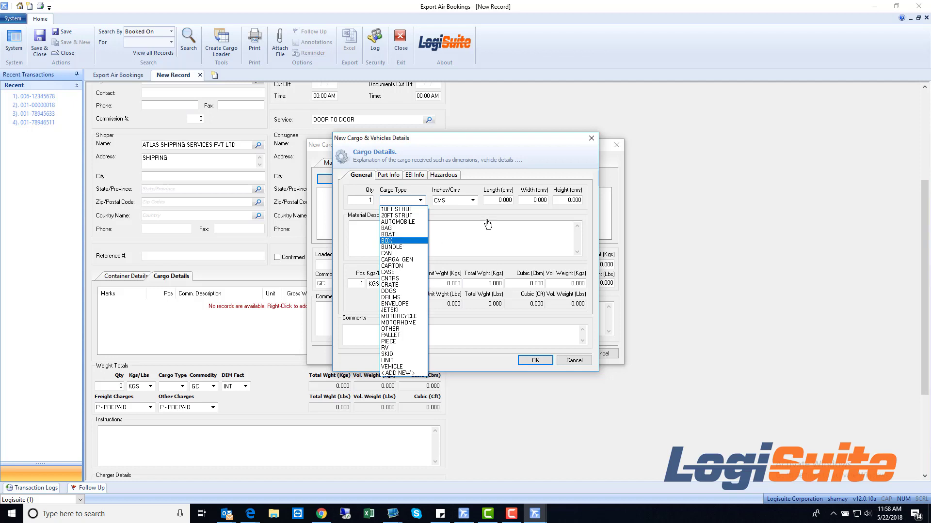
click(502, 254)
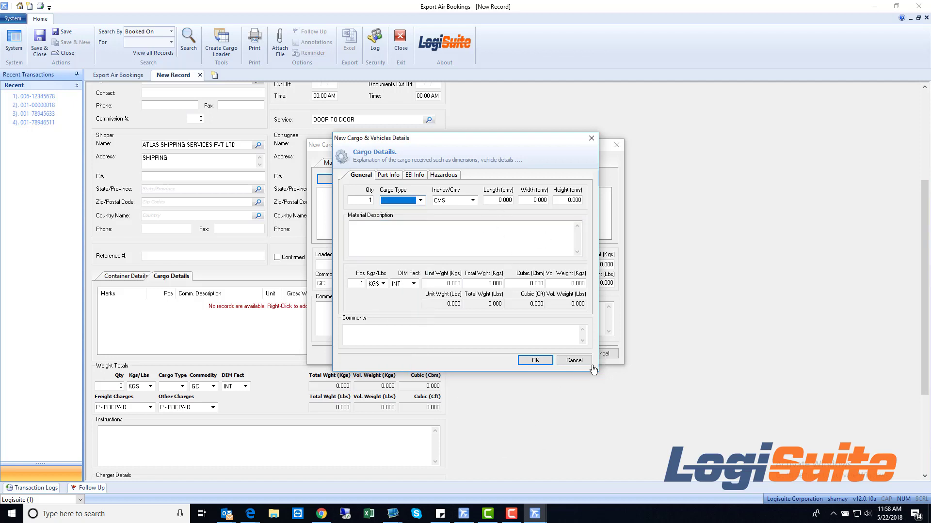
click(580, 360)
click(359, 164)
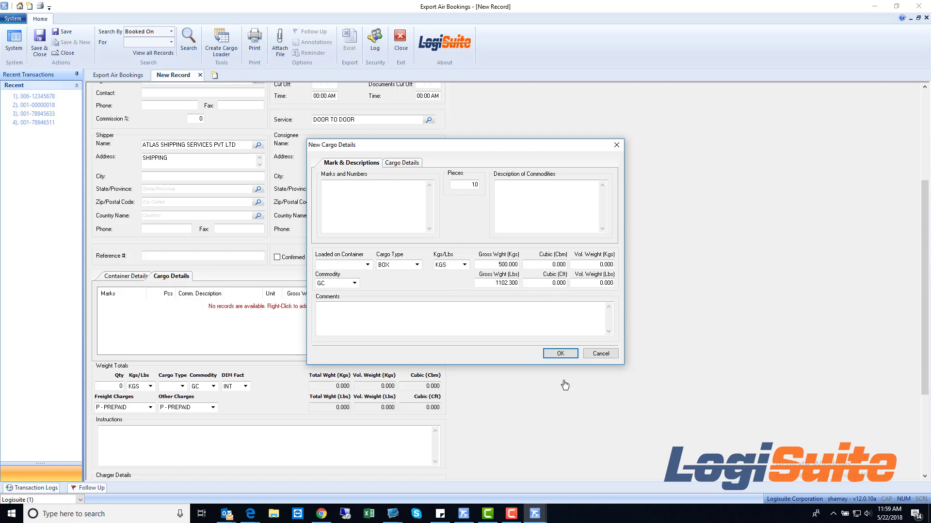
Step: Add the completed cargo line to the booking
click(560, 354)
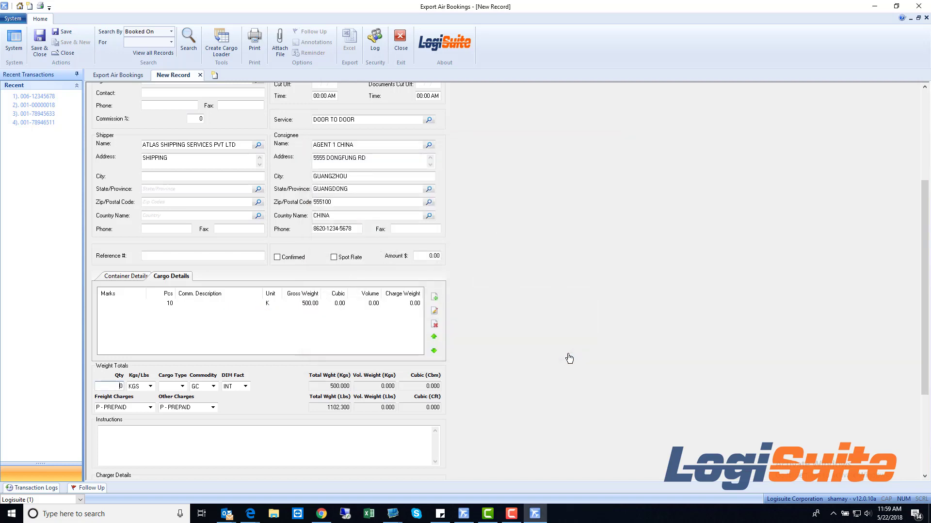
Step: Start a new charge line with billing code AWB, bill type PREPAID and bill party SHIPPER
drag(926, 226, 921, 324)
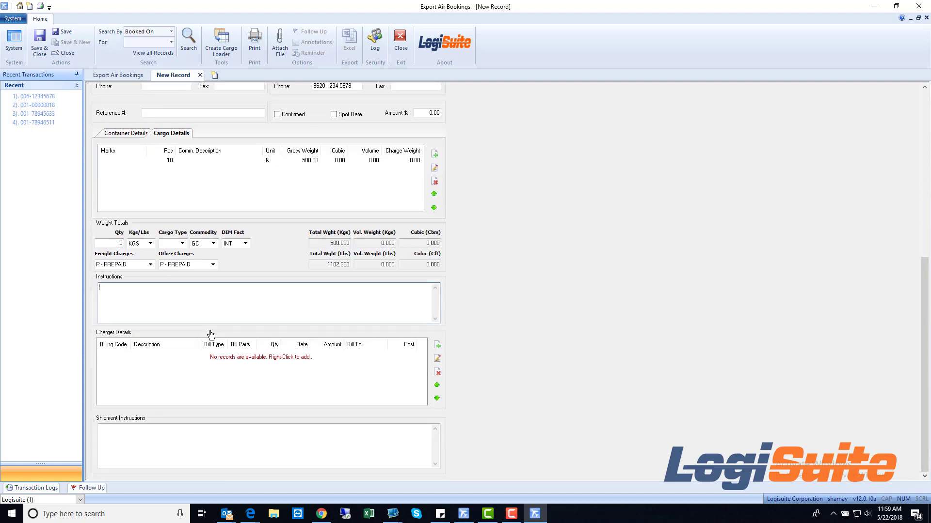
right_click(183, 367)
click(201, 380)
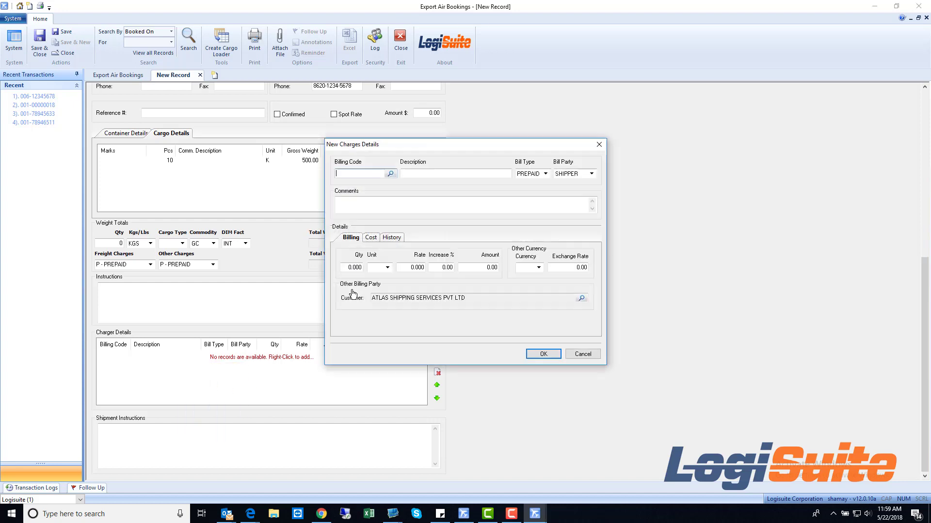
click(387, 176)
text(AWB)
key(Tab)
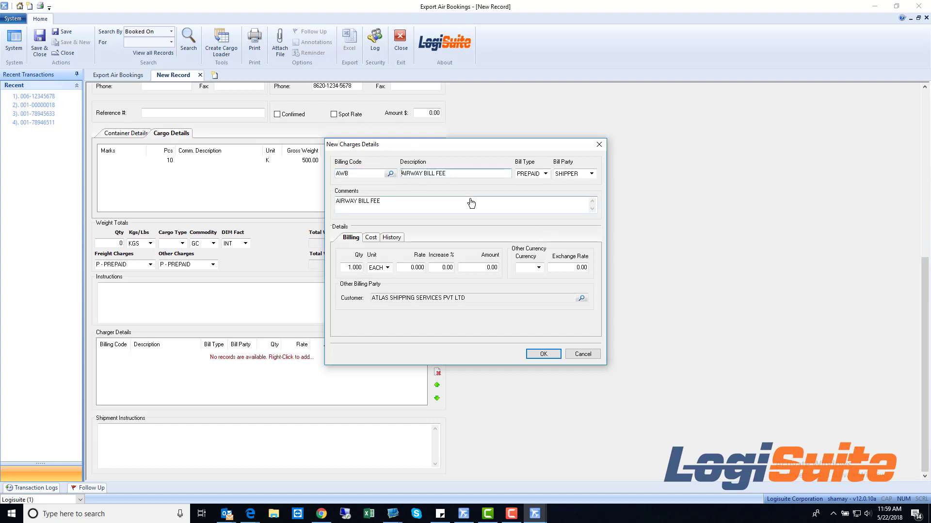
click(544, 174)
click(542, 190)
click(592, 174)
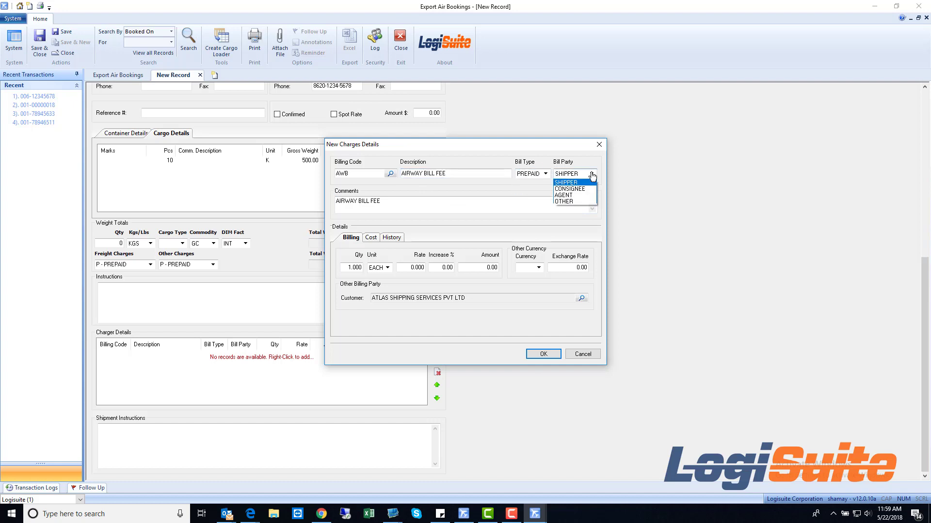
click(499, 267)
Step: Set the airway bill fee's amount to 50, save the charge line and dismiss the blank follow-up entry
click(490, 270)
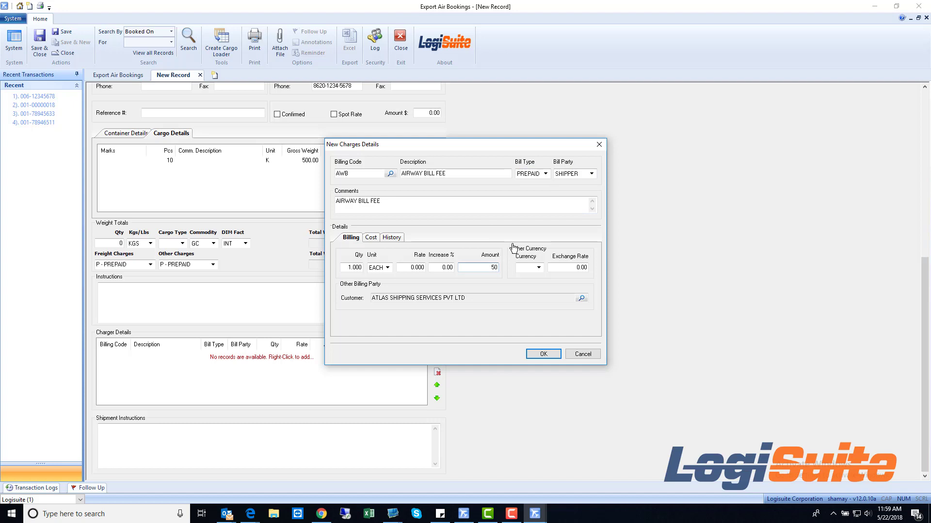
text(50)
click(418, 273)
click(358, 272)
click(482, 268)
click(545, 356)
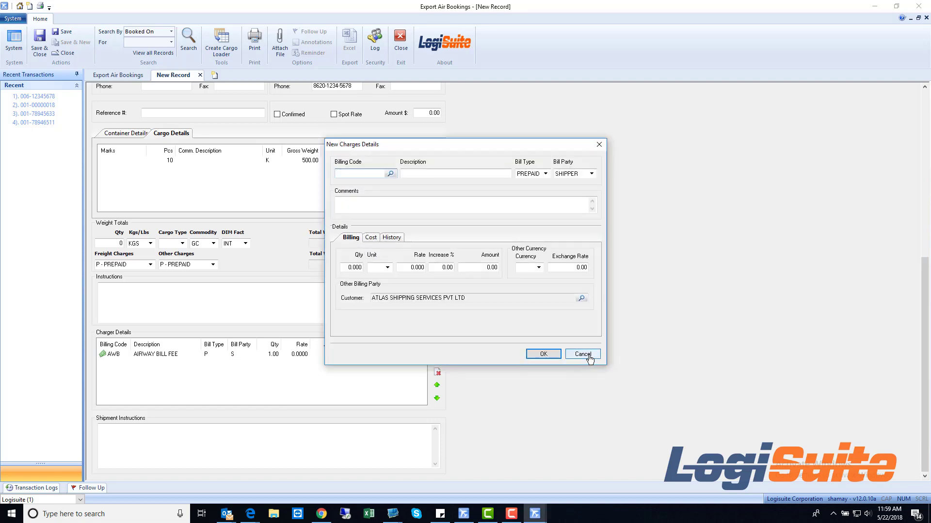
click(583, 355)
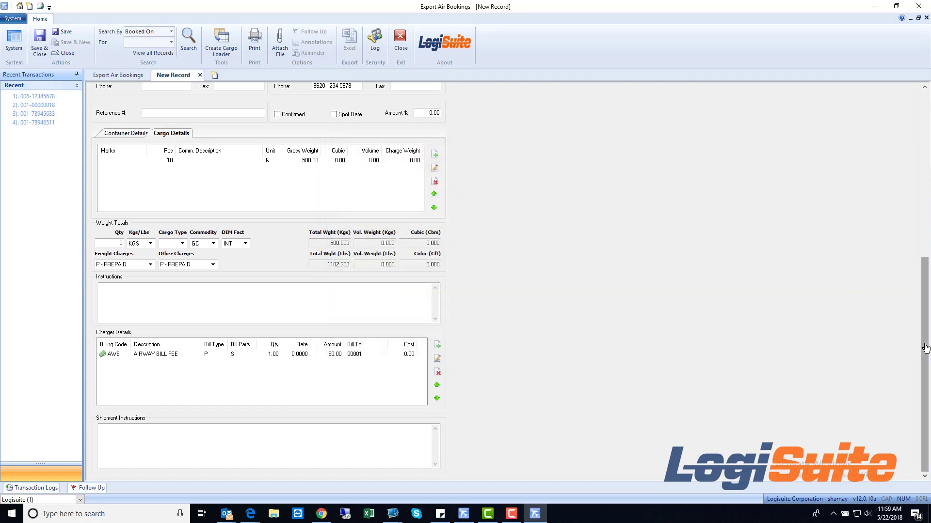
Step: Save the booking record, keeping it open
scroll(896, 155, up, 10)
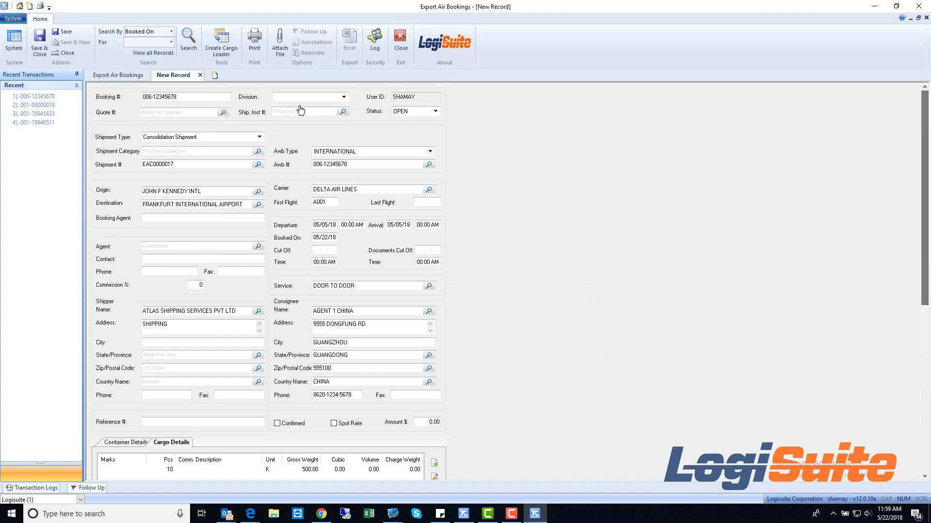
click(67, 33)
Step: Preview the booking's BookingConfirmation form, look over its export, email and attach options, and close the preview
click(255, 41)
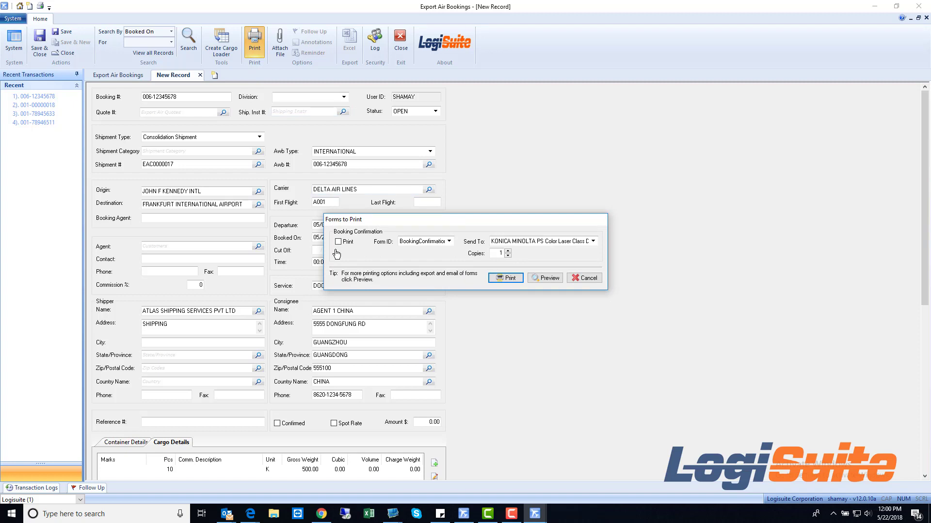
click(338, 242)
click(440, 242)
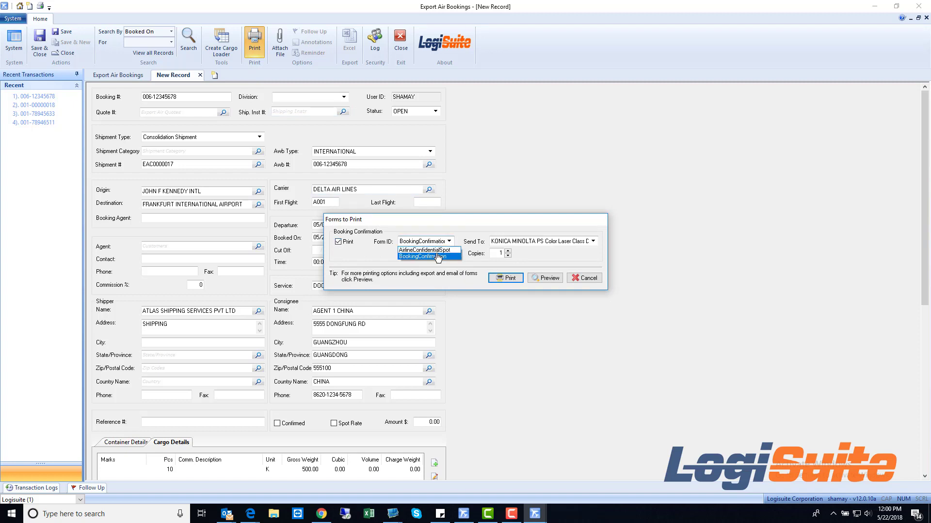
click(437, 256)
click(558, 279)
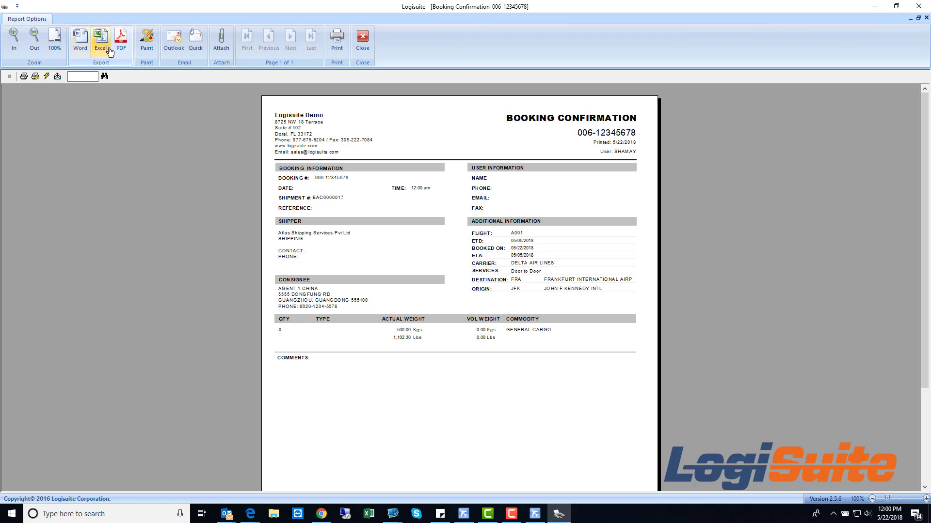
click(202, 54)
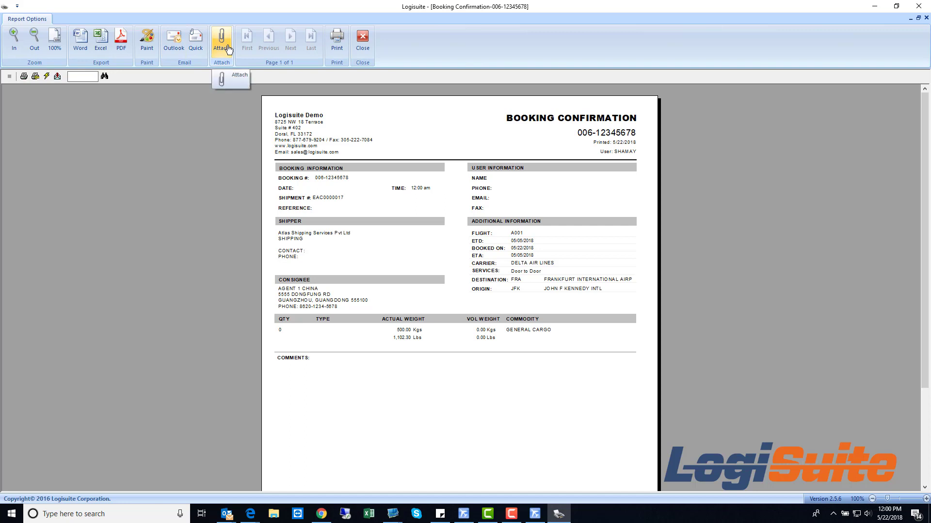
click(360, 51)
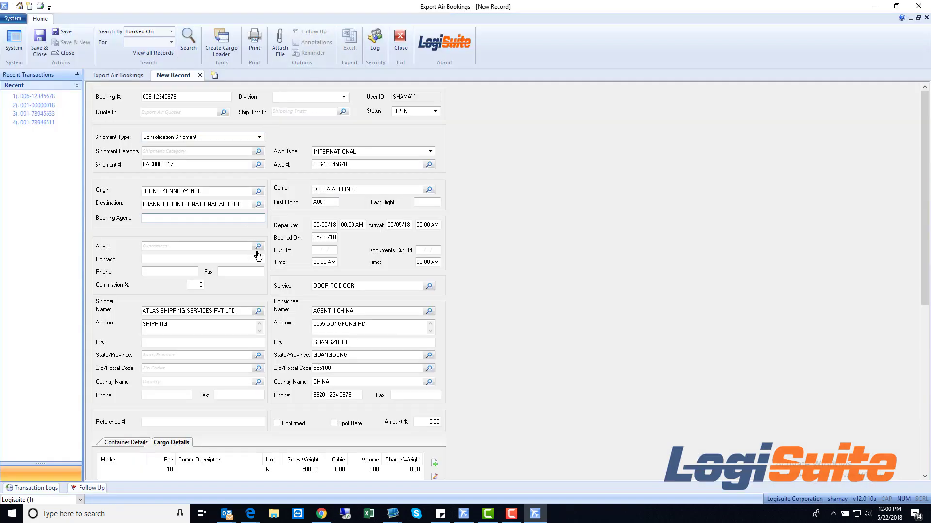